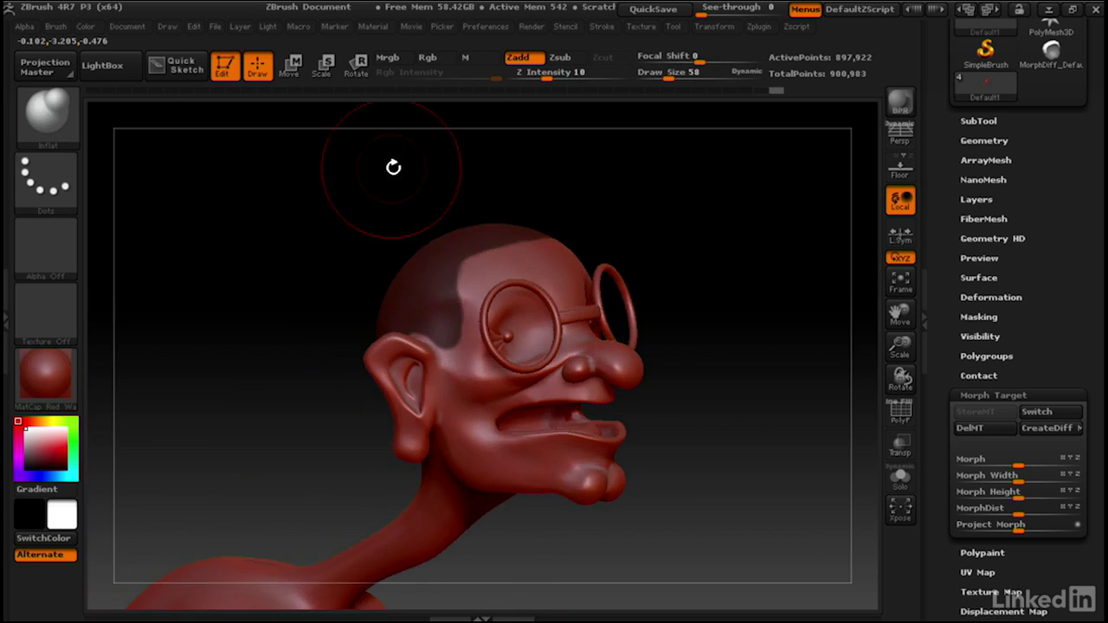
Invert the mask on the head so that only the scalp area is free for sculpting.
left_click_drag(396, 168, 464, 227)
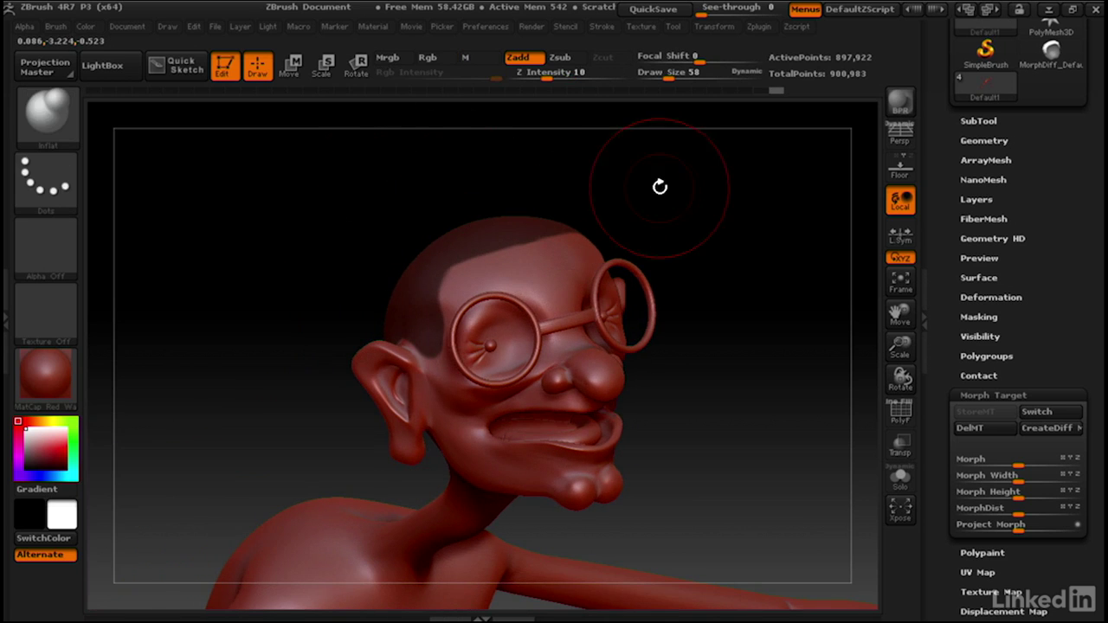
key("ctrl")
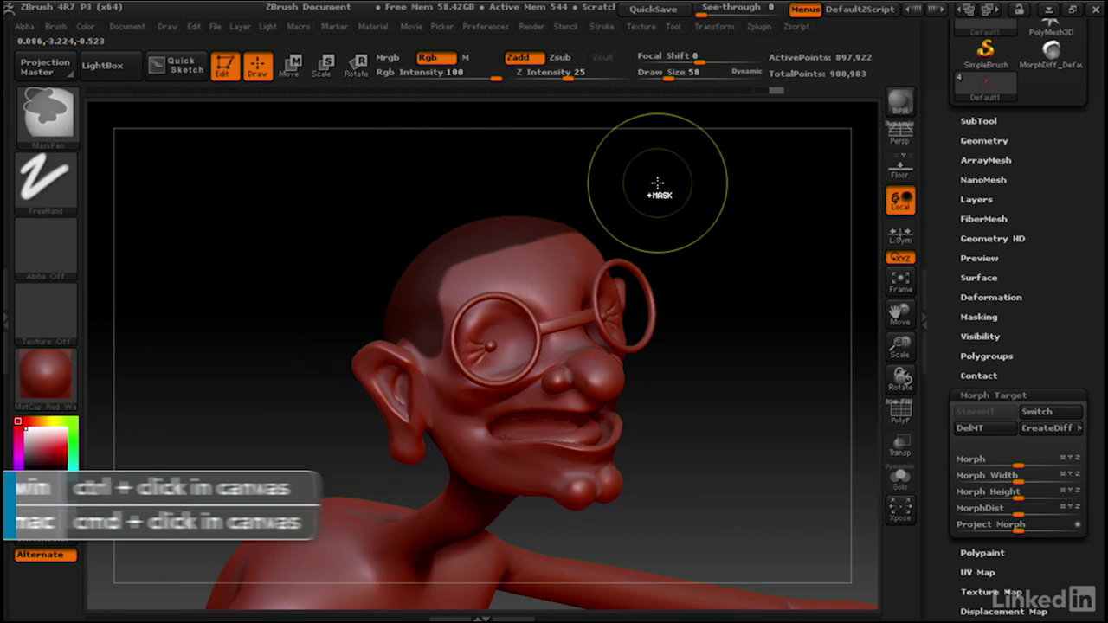
left_click(669, 176, "ctrl")
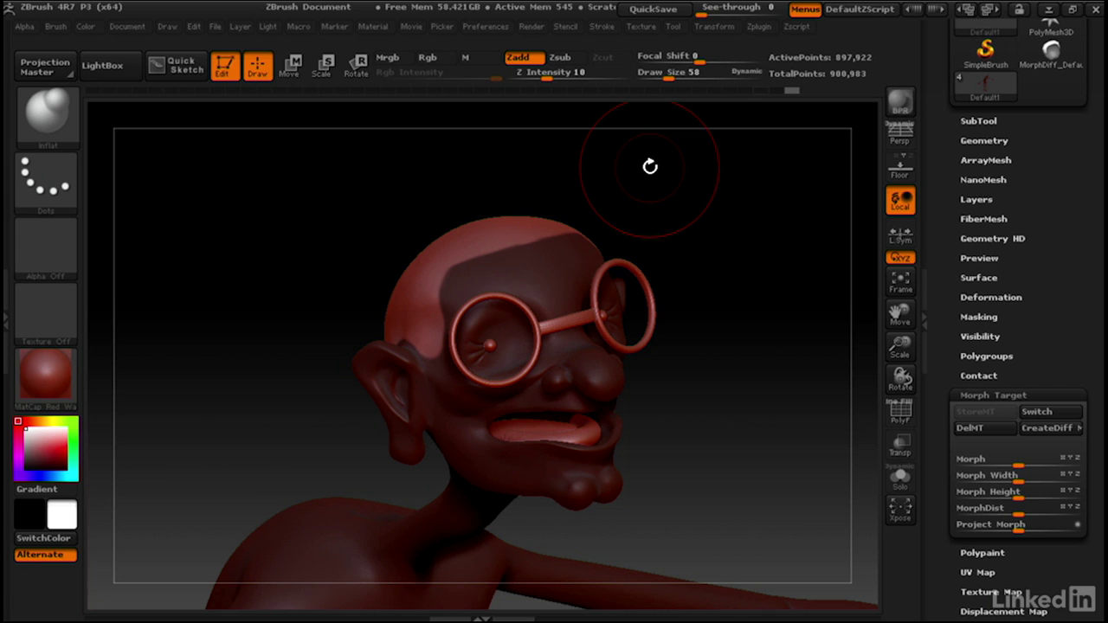
Choose the ClayBuildup brush and build up the first hair volume on the top of the scalp.
key("b")
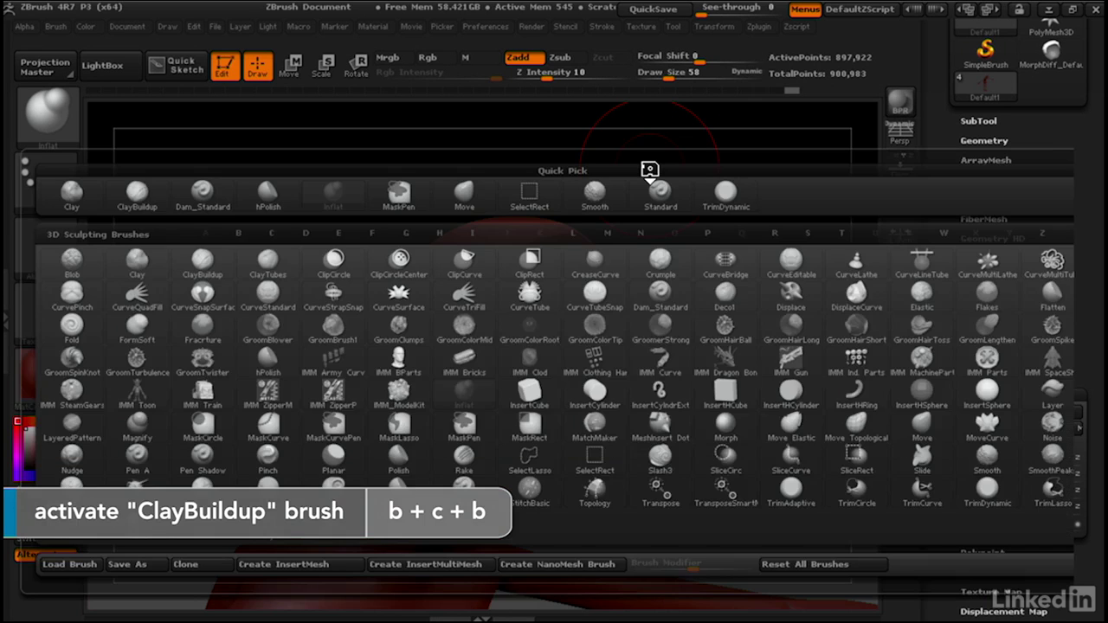
key("c")
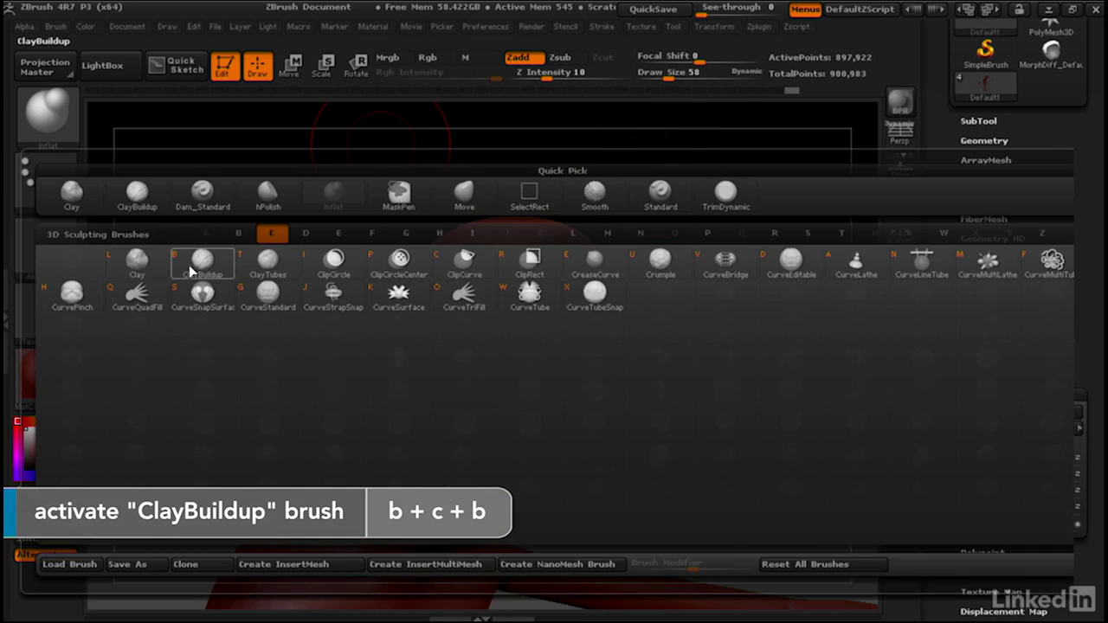
key("b")
mouse_move(492, 190)
left_mouse_down()
mouse_move(415, 243)
mouse_move(460, 274)
mouse_move(485, 217)
mouse_move(546, 210)
left_mouse_up()
Set the brush draw size to 27 and sculpt finer hair strands above the ear and back from the hairline.
left_click_drag(669, 72, 660, 73)
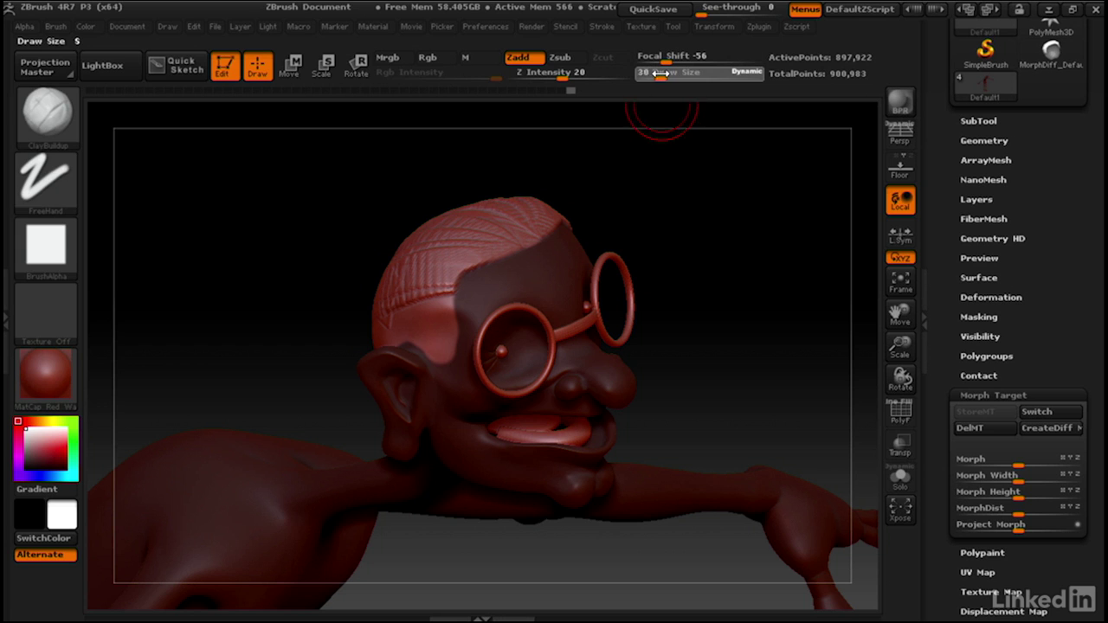
left_click_drag(392, 275, 465, 302)
mouse_move(377, 303)
left_mouse_down()
mouse_move(451, 336)
mouse_move(447, 356)
left_mouse_up()
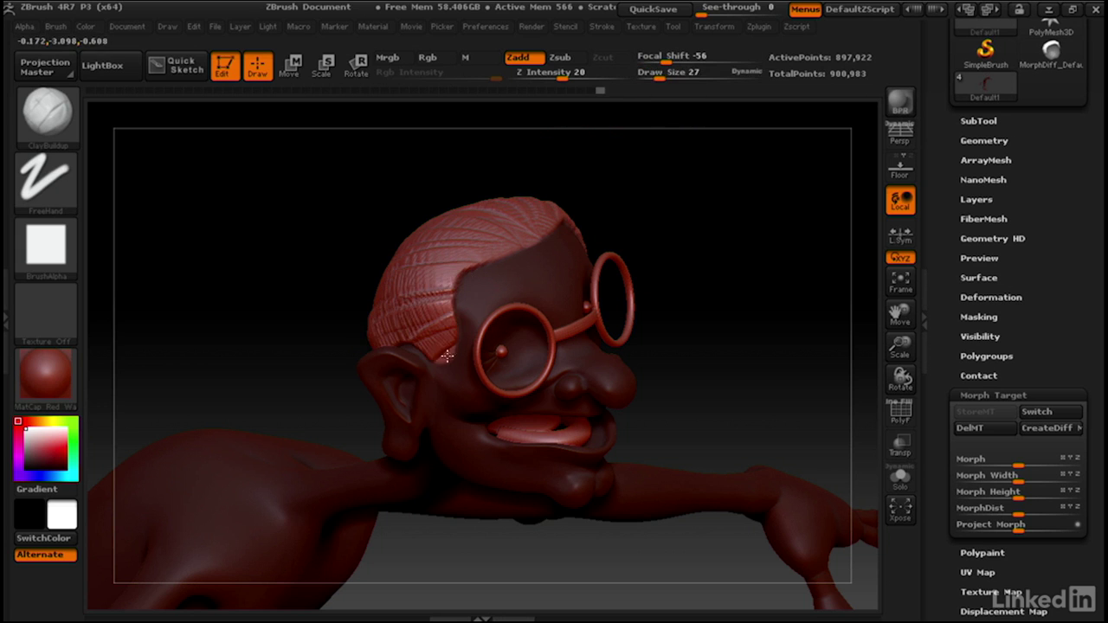
left_click_drag(504, 268, 391, 297)
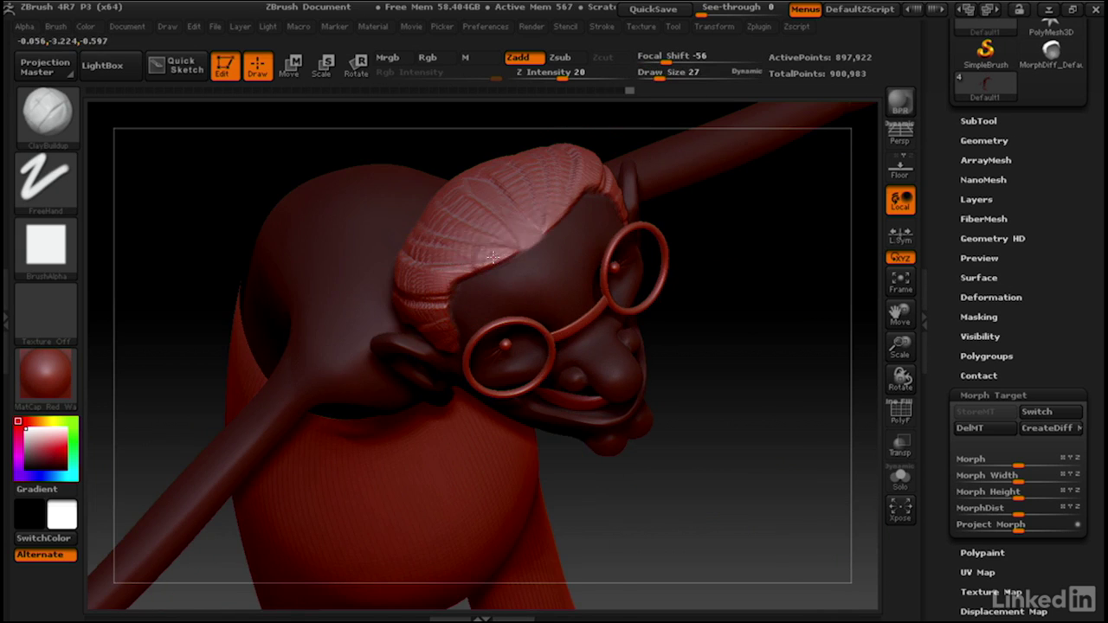
left_click_drag(493, 257, 431, 242)
left_click_drag(532, 237, 459, 216)
mouse_move(530, 201)
left_mouse_down()
mouse_move(439, 177)
mouse_move(493, 247)
mouse_move(362, 215)
left_mouse_up()
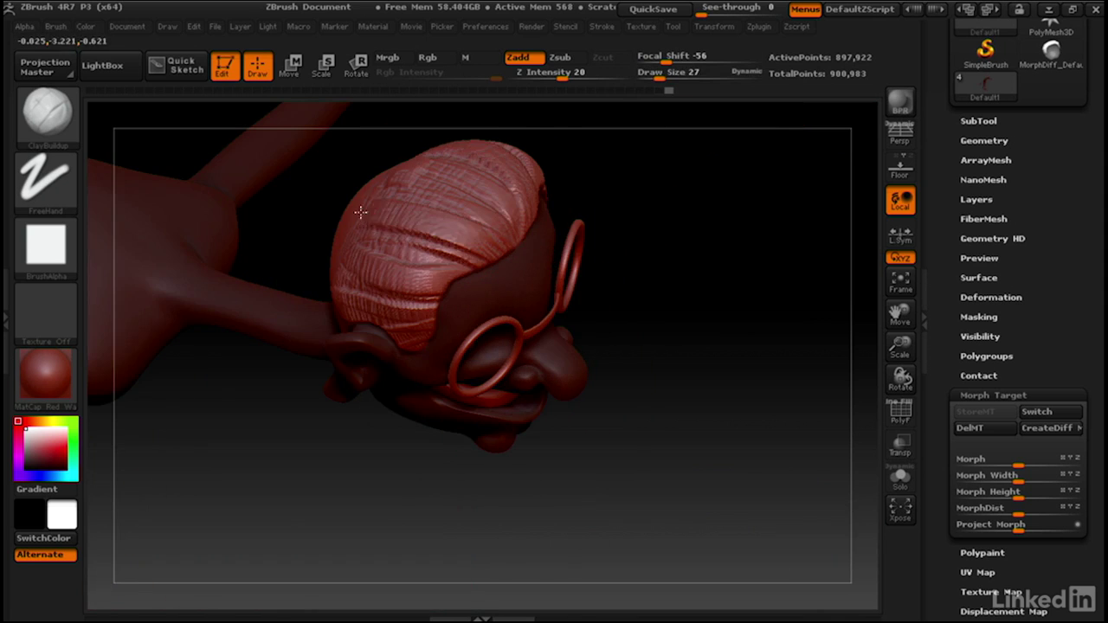
Sculpt long hair strands sweeping over the crown and down the back of the head.
right_click_drag(362, 214, 482, 250)
left_click_drag(482, 250, 306, 262)
right_click_drag(306, 262, 399, 229)
mouse_move(374, 249)
left_mouse_down()
mouse_move(237, 314)
mouse_move(294, 312)
mouse_move(213, 282)
left_mouse_up()
right_click_drag(319, 207, 356, 220)
left_click_drag(356, 220, 195, 264)
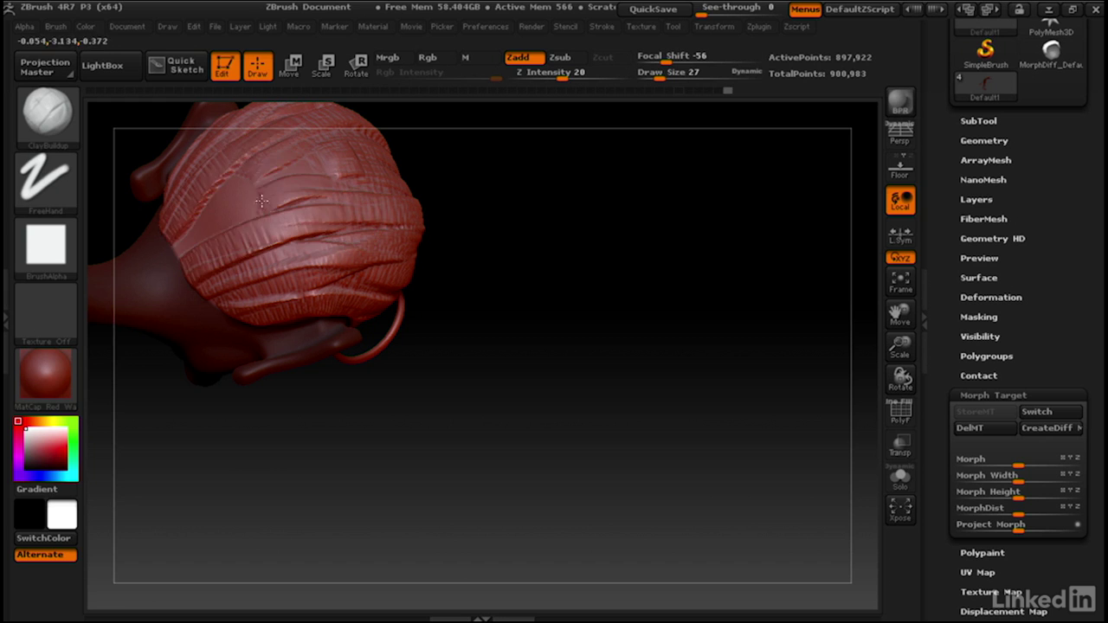
left_click_drag(325, 195, 186, 238)
right_click_drag(362, 216, 450, 174)
mouse_move(443, 161)
left_mouse_down()
mouse_move(399, 185)
mouse_move(290, 195)
left_mouse_up()
left_click_drag(446, 158, 312, 169)
left_click_drag(450, 177, 329, 166)
Add raised strands along the front hairline, sweeping them back from the forehead.
right_click_drag(329, 166, 467, 139)
mouse_move(467, 138)
left_mouse_down()
mouse_move(470, 227)
mouse_move(450, 208)
mouse_move(461, 201)
mouse_move(481, 227)
mouse_move(558, 232)
left_mouse_up()
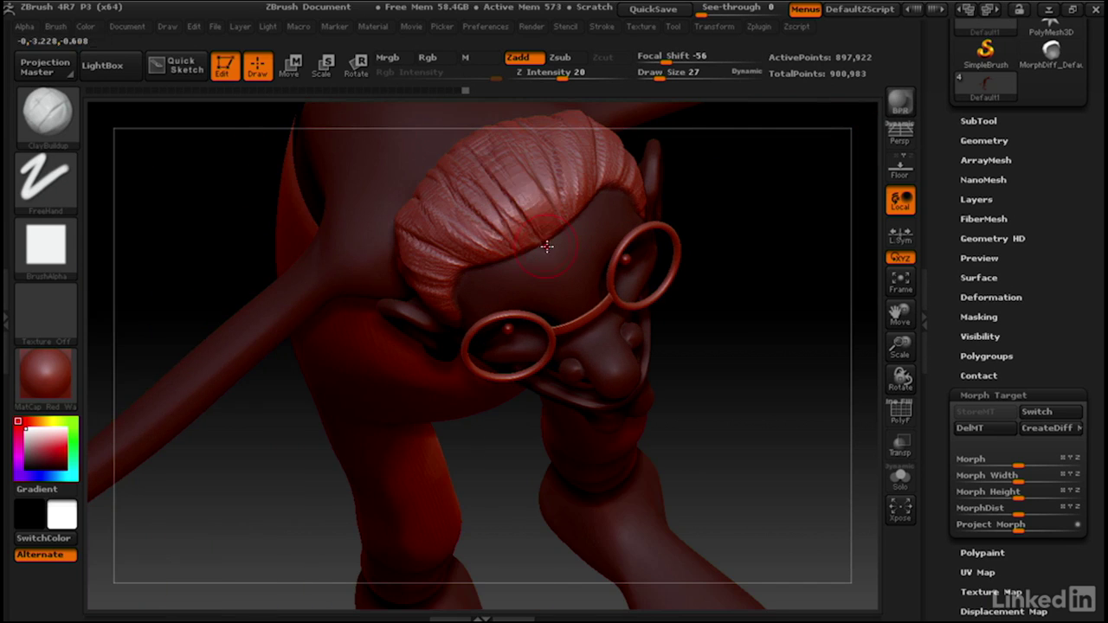
mouse_move(544, 241)
left_mouse_down()
mouse_move(427, 193)
mouse_move(381, 214)
left_mouse_up()
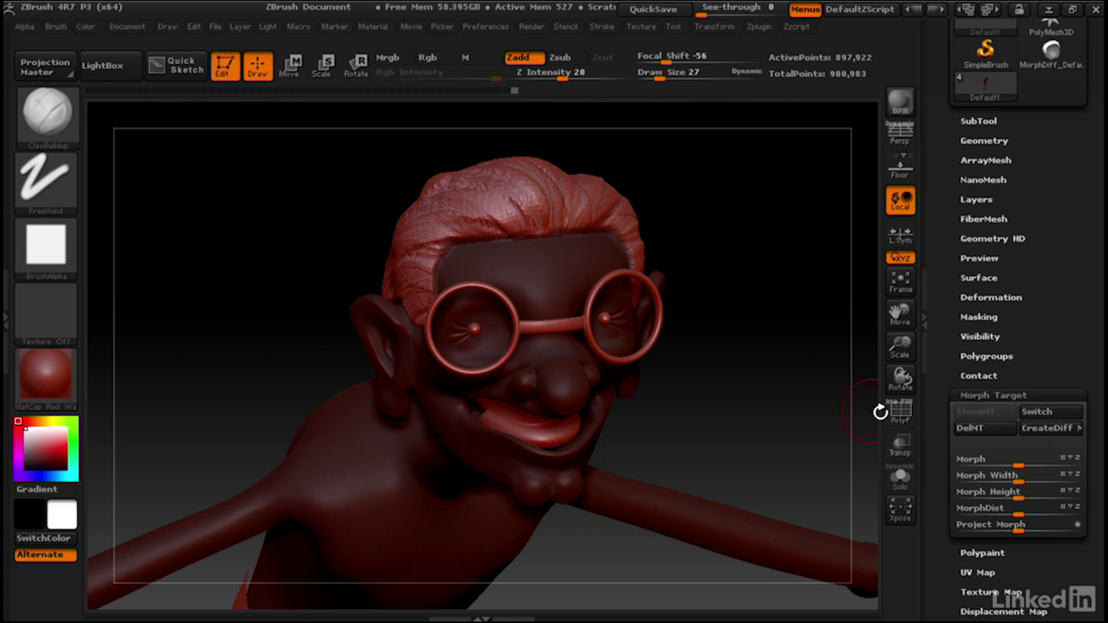
Create a difference mesh from the morph target and make the new hair mesh the active tool.
left_click(1052, 428)
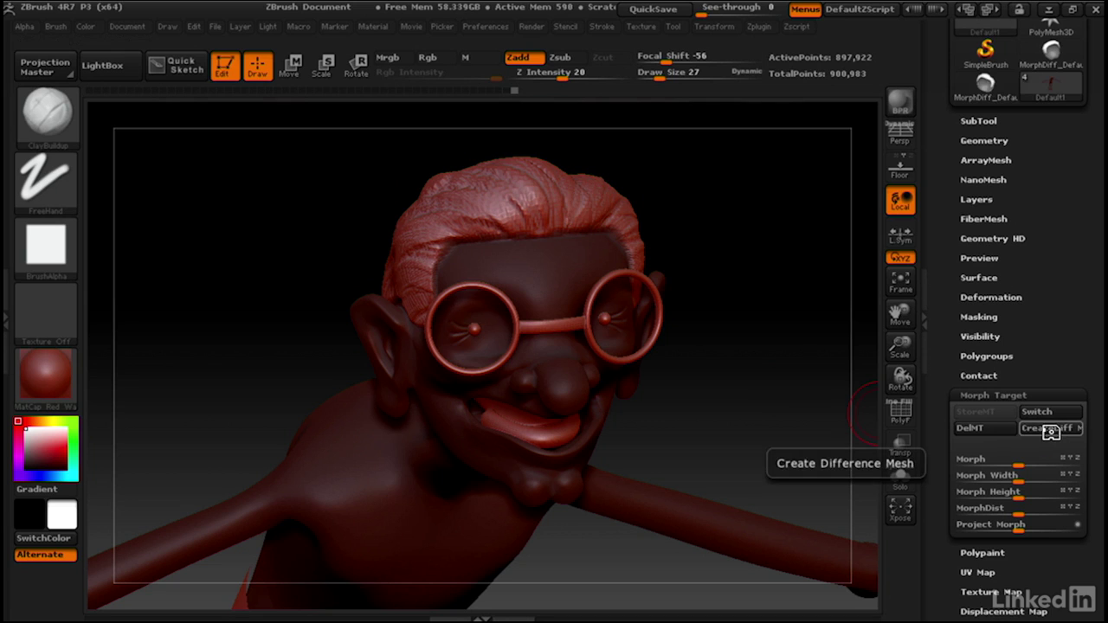
left_click(987, 84)
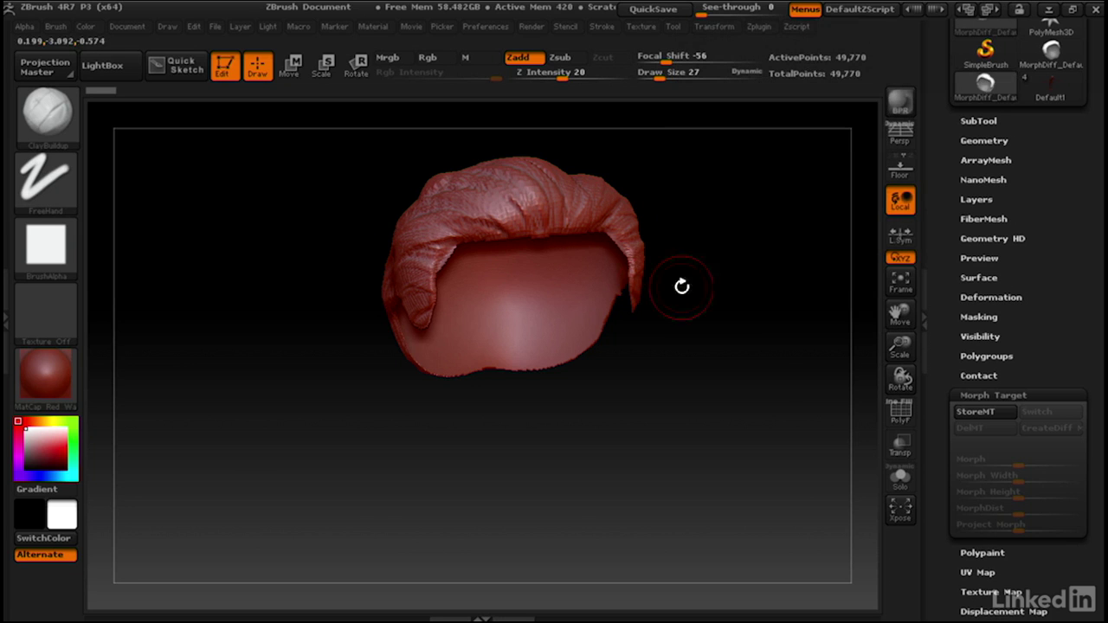
Examine the hair mesh's wireframe and polygroups from the inside and the outside.
left_click(901, 414)
mouse_move(586, 269)
right_mouse_down()
mouse_move(538, 185)
mouse_move(539, 213)
mouse_move(520, 227)
mouse_move(536, 229)
mouse_move(374, 297)
right_mouse_up()
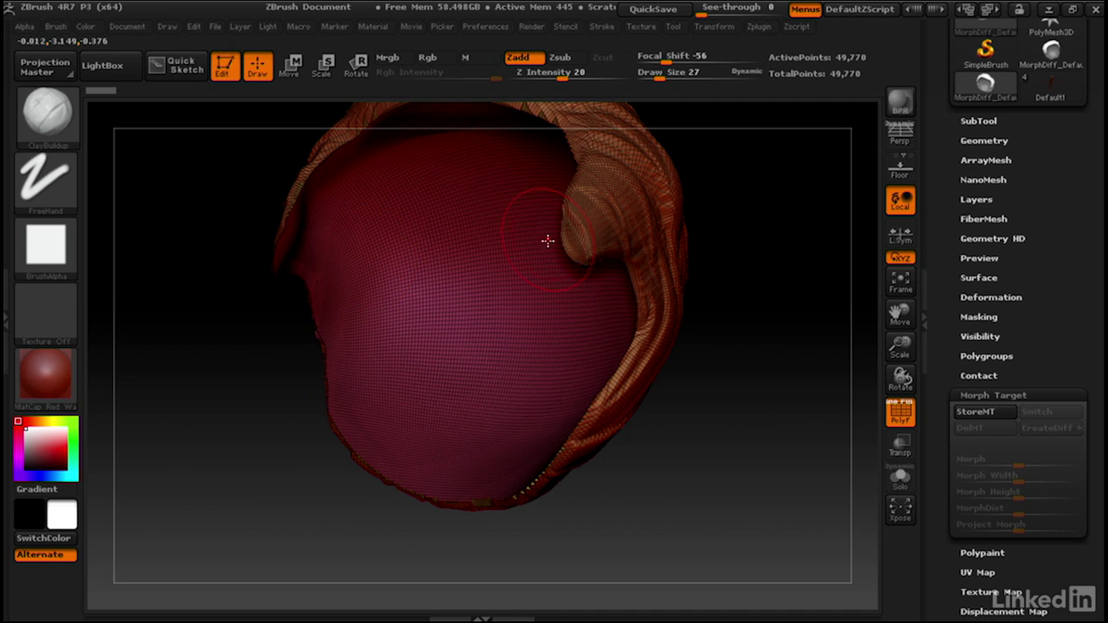
mouse_move(548, 241)
right_mouse_down()
mouse_move(468, 217)
mouse_move(555, 251)
right_mouse_up()
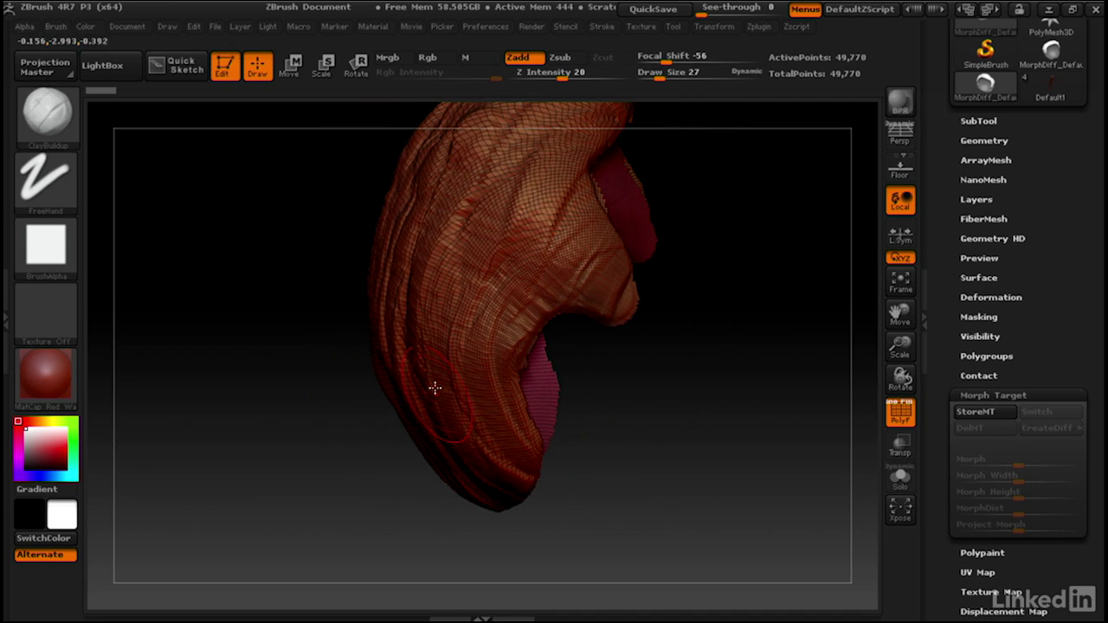
right_click_drag(435, 387, 340, 214)
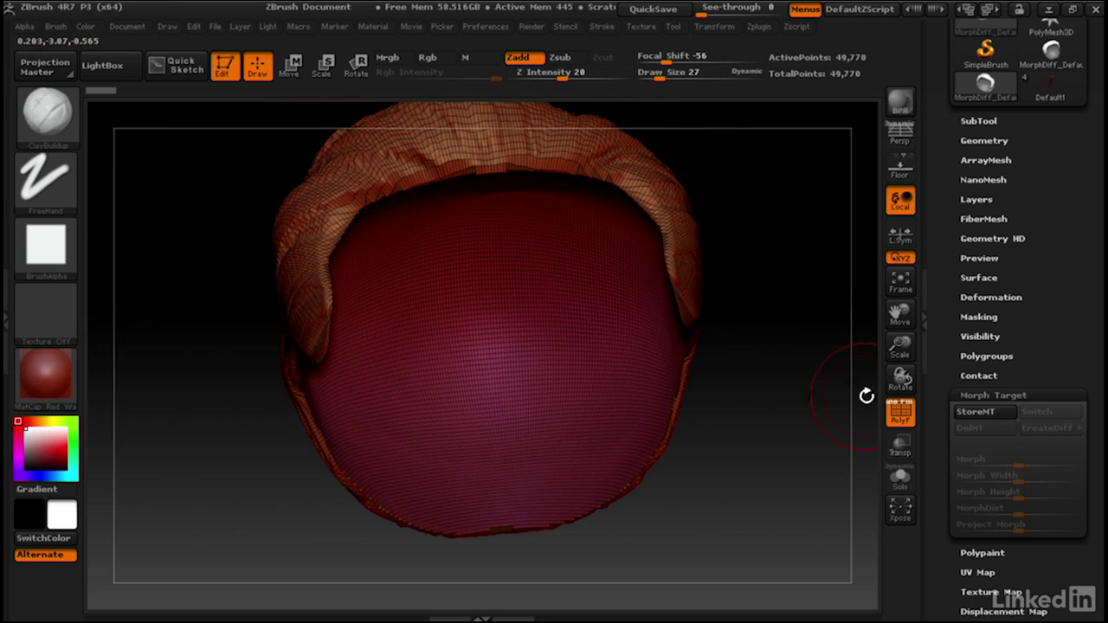
left_click(899, 413)
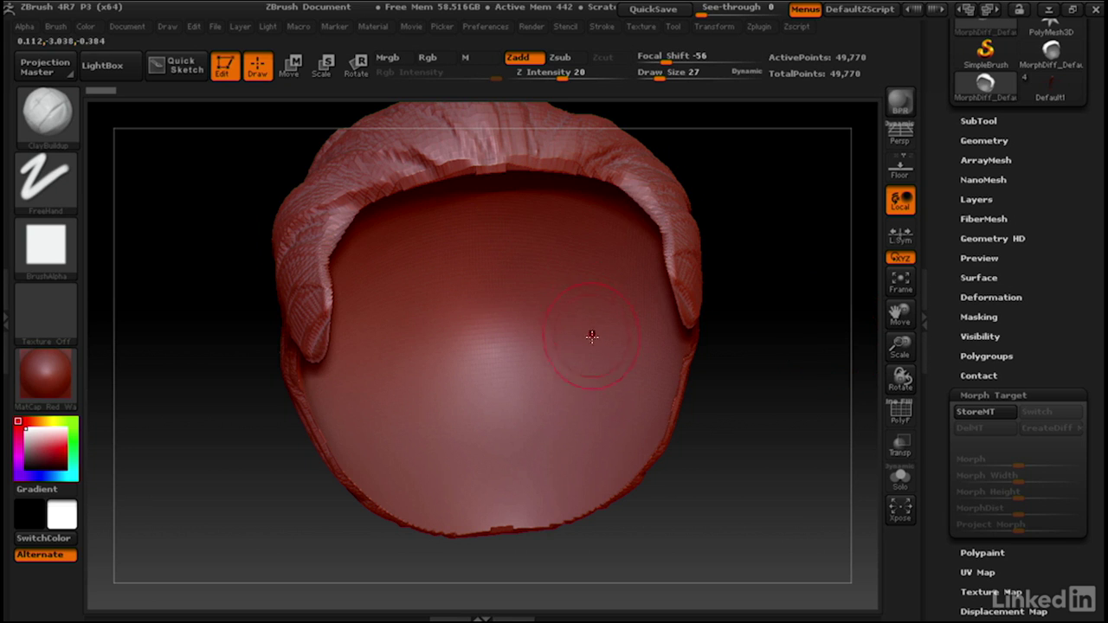
Try to smooth the jagged lower back edge of the hair mesh.
mouse_move(591, 336)
right_mouse_down()
mouse_move(562, 390)
mouse_move(502, 445)
mouse_move(494, 382)
mouse_move(486, 472)
right_mouse_up()
key("shift")
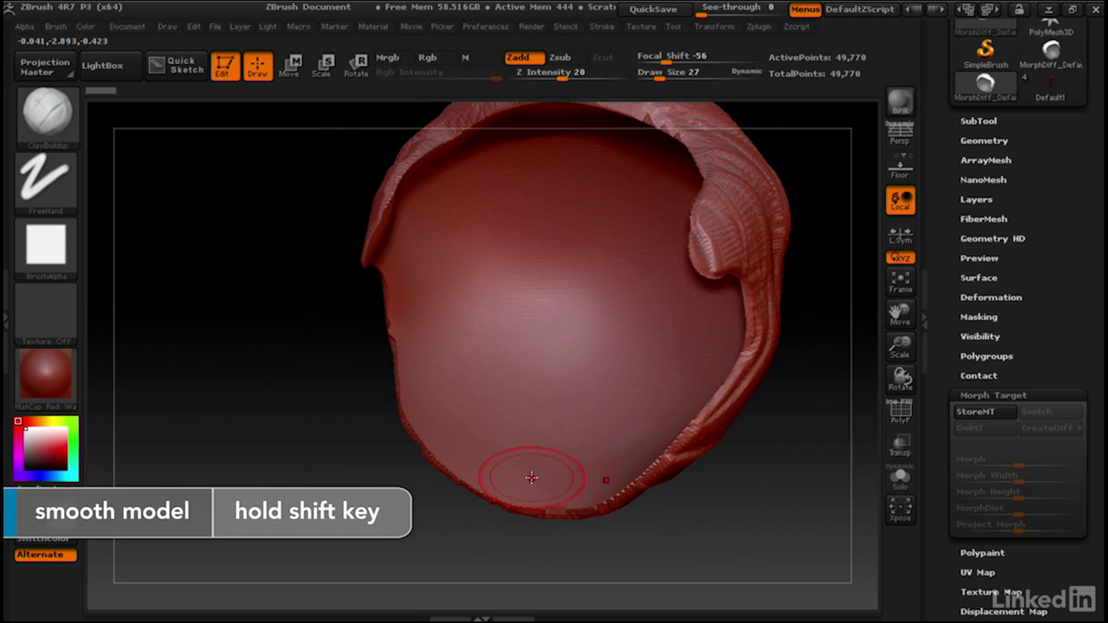
mouse_move(544, 497)
left_mouse_down("shift")
mouse_move(491, 499)
mouse_move(446, 441)
left_mouse_up("shift")
right_click_drag(474, 456, 554, 398)
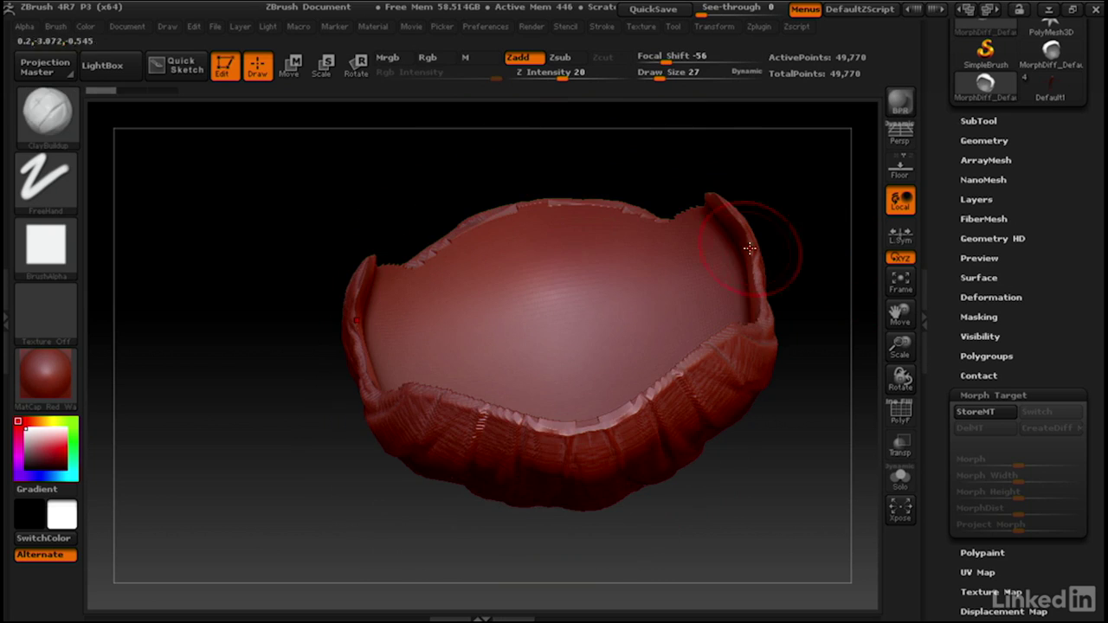
Turn on the mask display for the hair mesh and clear its mask.
left_click(979, 316)
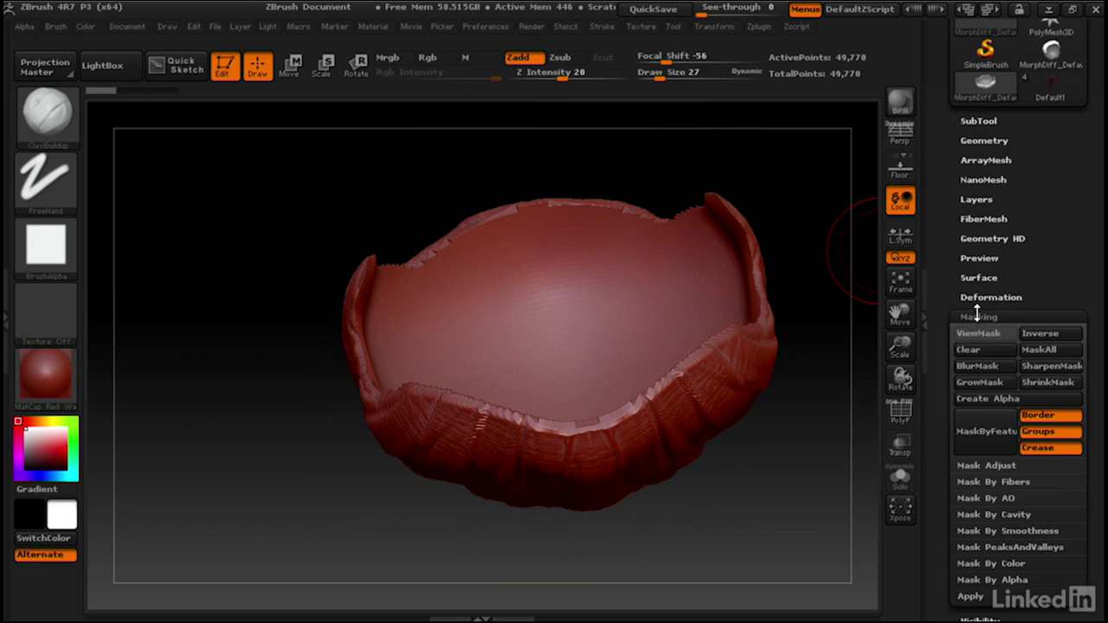
left_click(985, 335)
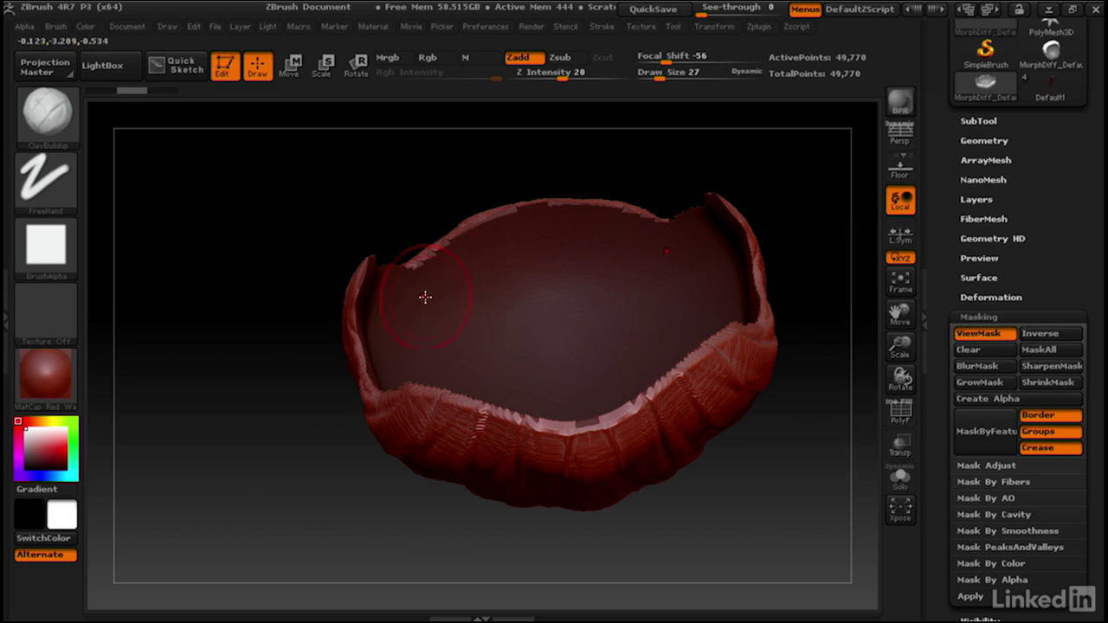
left_click(987, 351)
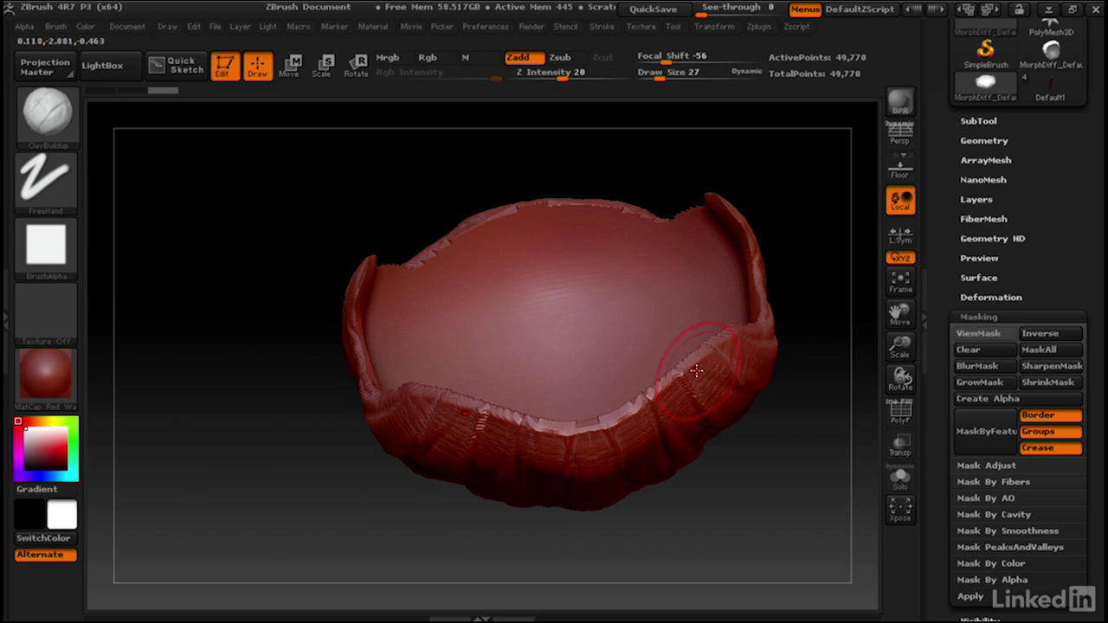
Smooth the jagged border of the hair mesh along the lower back, sides and front hairline.
left_click_drag(857, 345, 686, 449)
left_click_drag(614, 400, 571, 458)
key("shift")
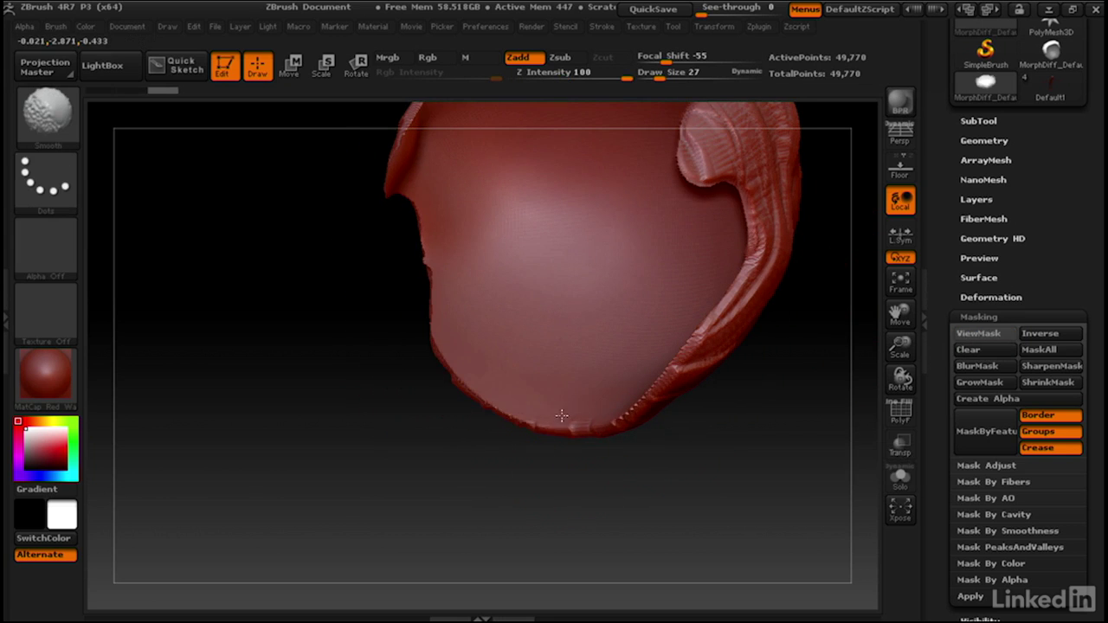
left_click_drag(446, 272, 438, 195, "shift")
right_click_drag(460, 180, 480, 287, "alt")
mouse_move(430, 294)
left_mouse_down("shift")
mouse_move(441, 224)
mouse_move(614, 118)
mouse_move(658, 130)
left_mouse_up("shift")
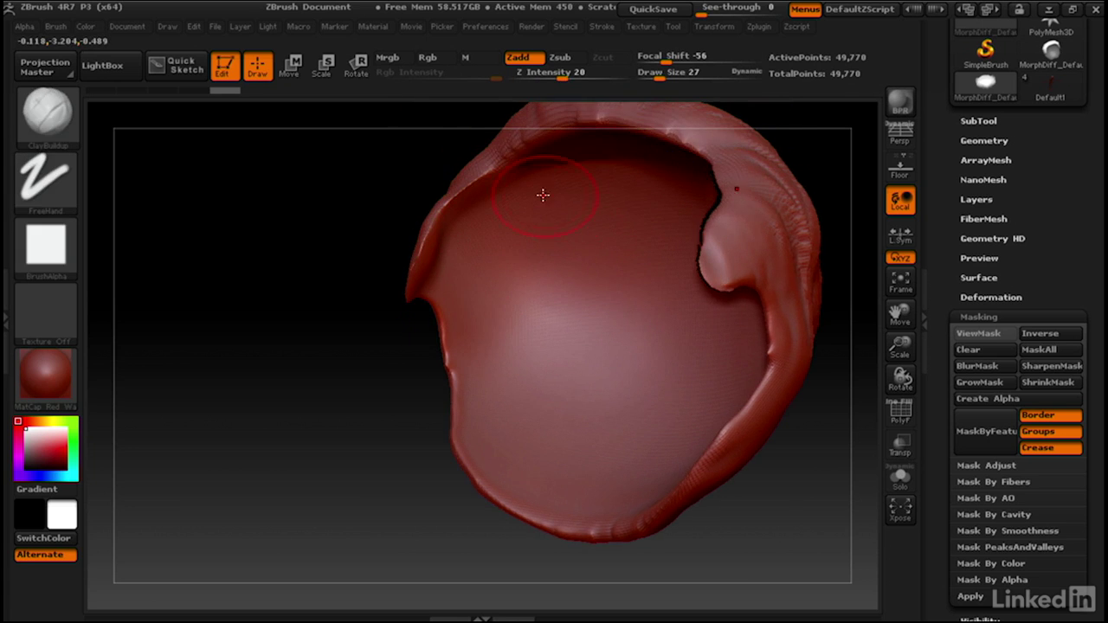
Set the draw size to 84 and smooth the strands over the whole outer surface of the hair.
mouse_move(542, 193)
right_mouse_down()
mouse_move(615, 286)
mouse_move(576, 221)
right_mouse_up()
mouse_move(575, 221)
left_mouse_down()
mouse_move(628, 282)
mouse_move(648, 240)
mouse_move(565, 257)
mouse_move(574, 256)
left_mouse_up()
key("space")
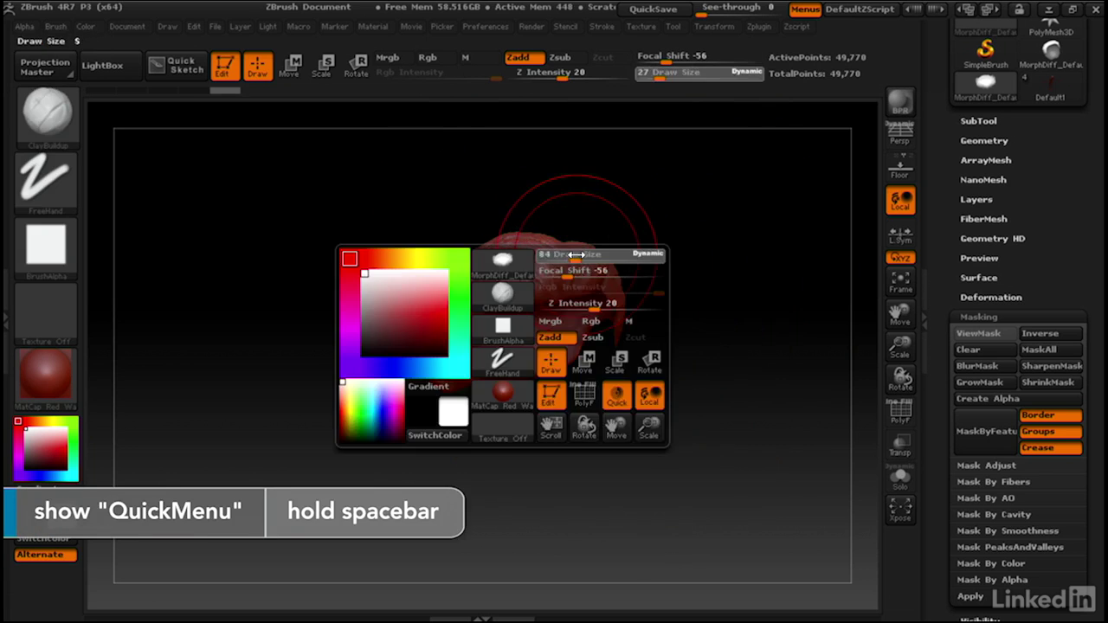
left_click_drag(440, 258, 554, 286, "shift")
mouse_move(344, 297)
left_mouse_down()
mouse_move(479, 268)
mouse_move(402, 225)
mouse_move(390, 188)
left_mouse_up()
mouse_move(472, 178)
left_mouse_down()
mouse_move(341, 205)
mouse_move(356, 192)
mouse_move(370, 204)
left_mouse_up()
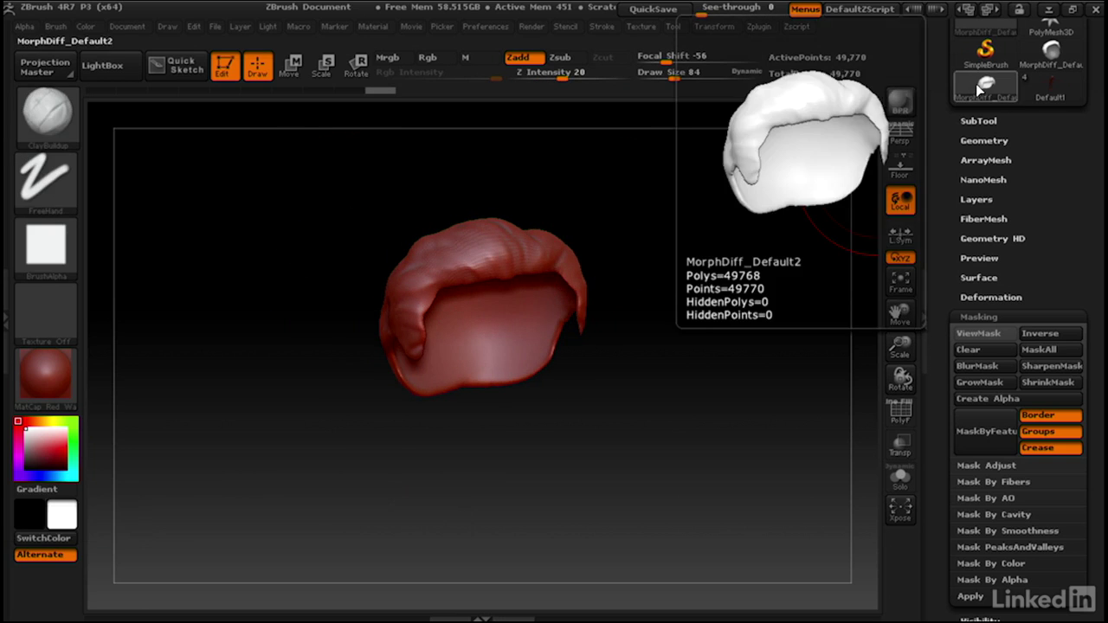
Copy the MorphDiff_Default2 hair subtool and switch back to the Default1 character tool.
mouse_move(1052, 93)
mouse_move(996, 89)
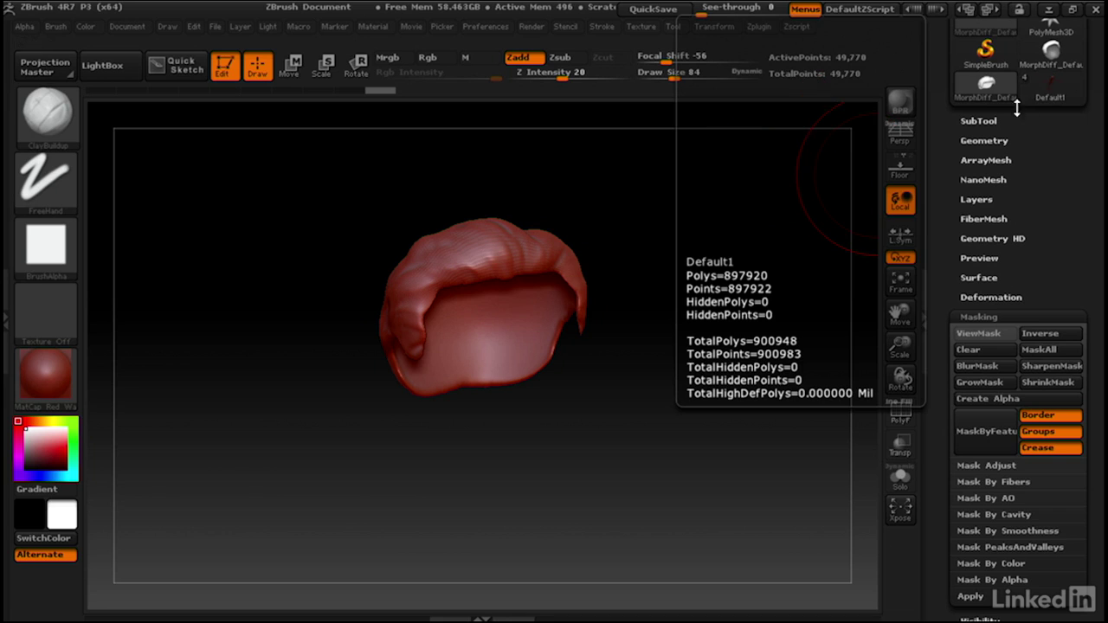
left_click(979, 121)
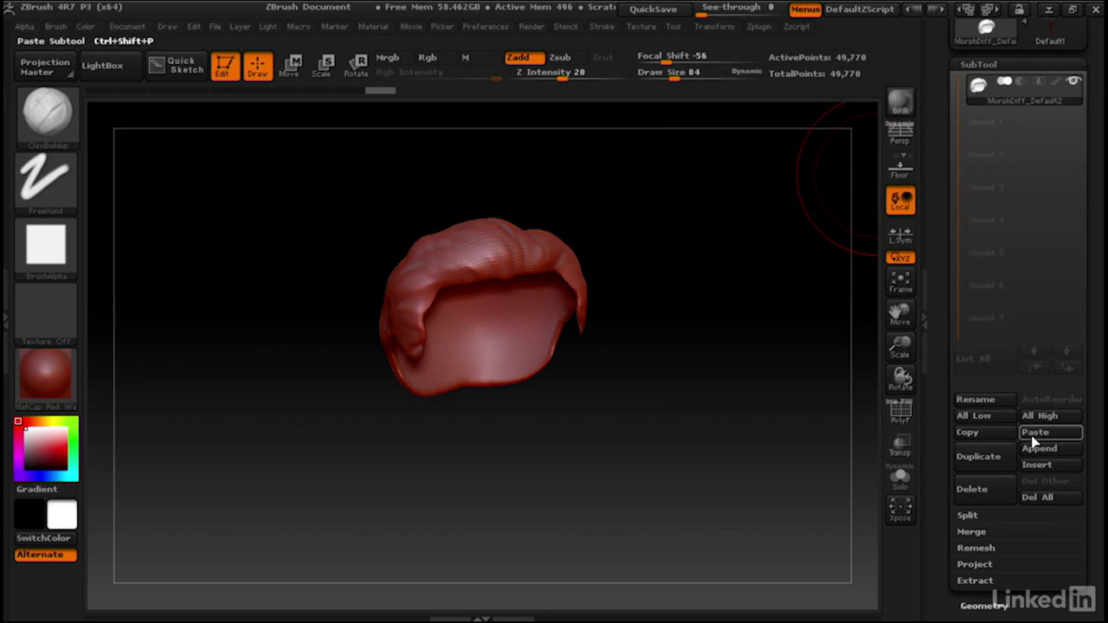
left_click(996, 430)
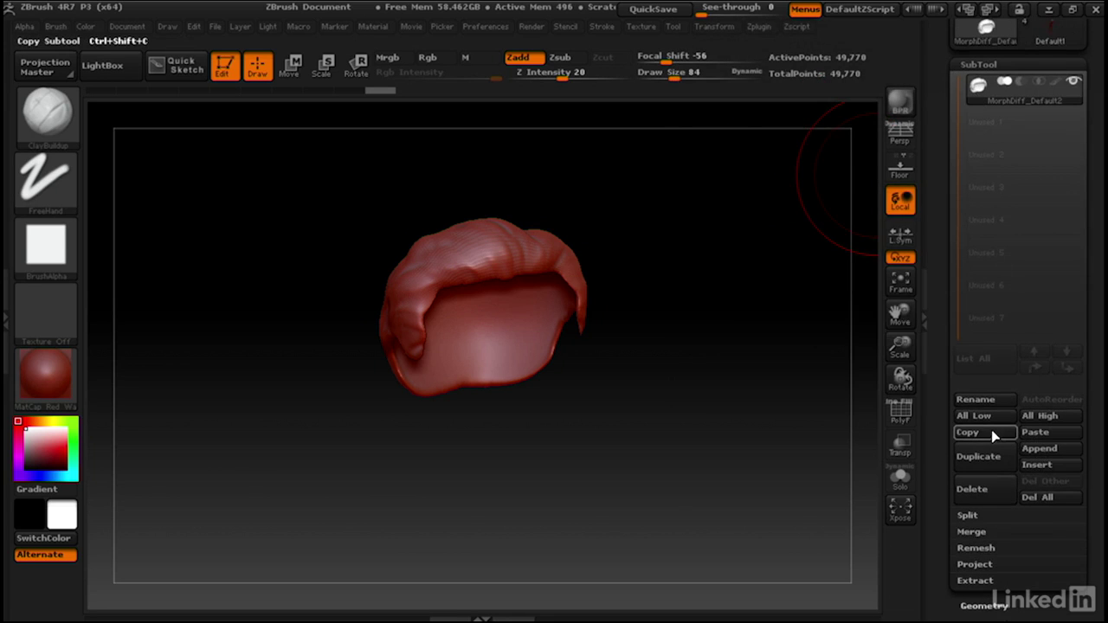
left_click(1050, 35)
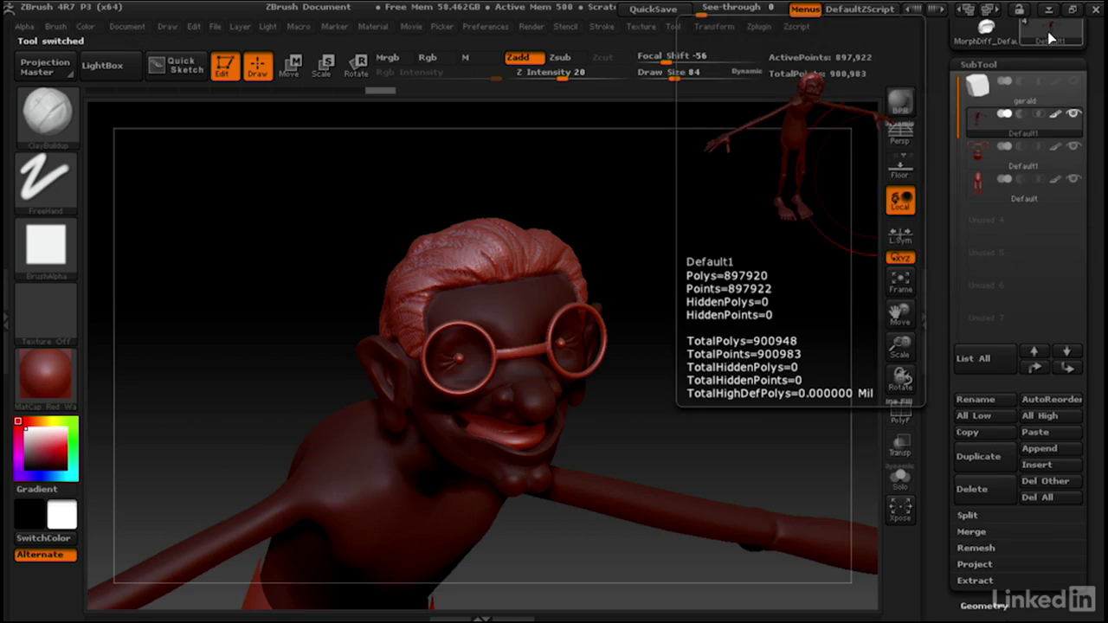
Switch the character's morph target to restore the bald head shape.
left_click_drag(948, 388, 949, 233)
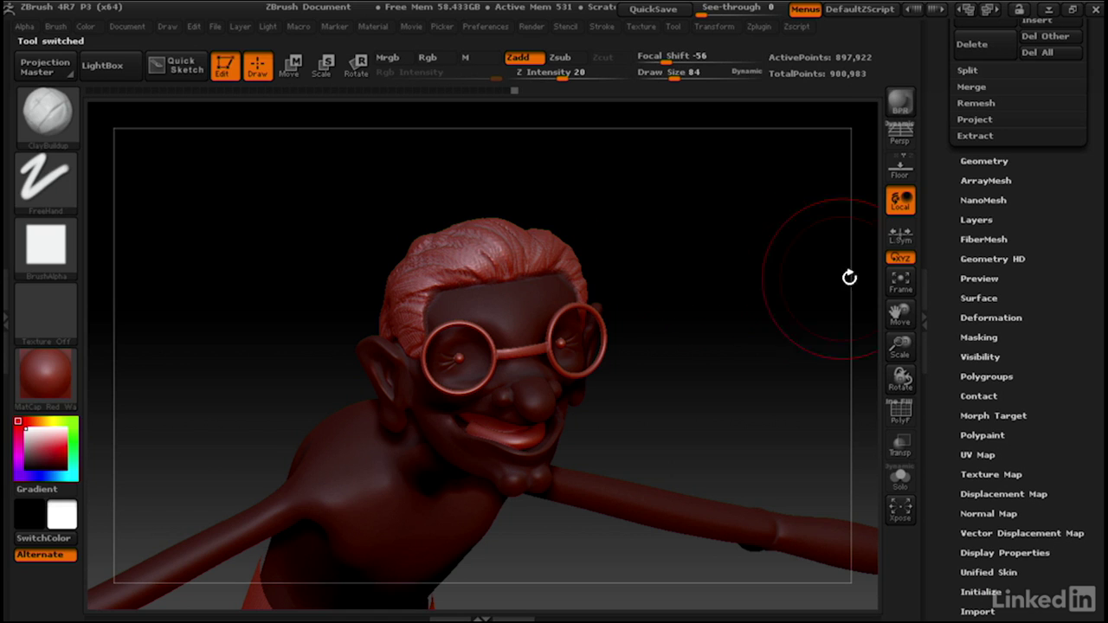
left_click(988, 417)
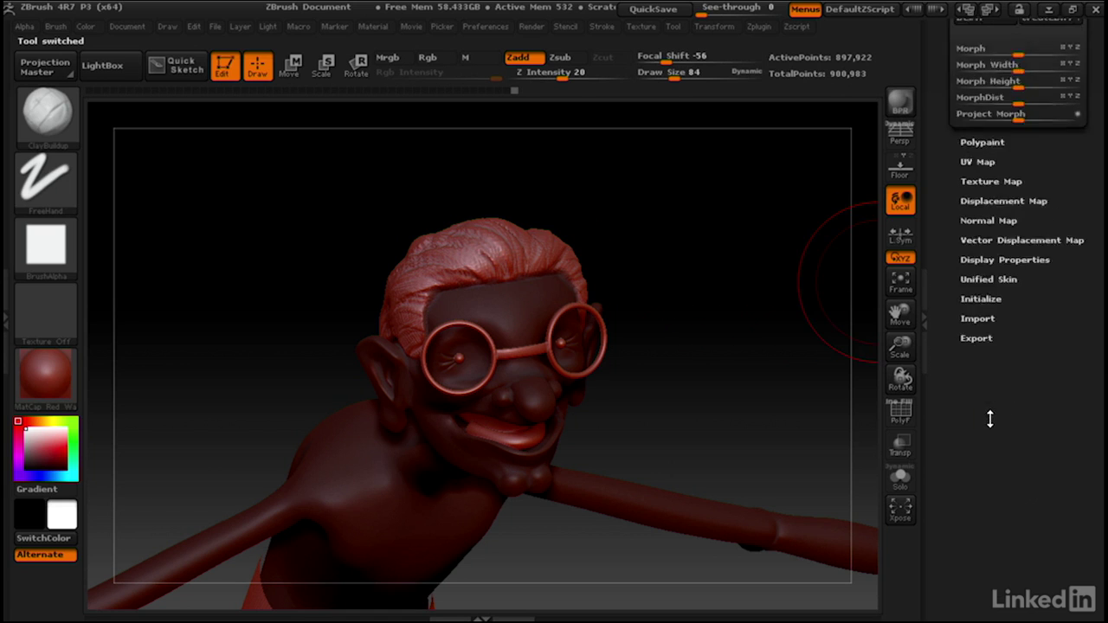
left_click(1046, 43)
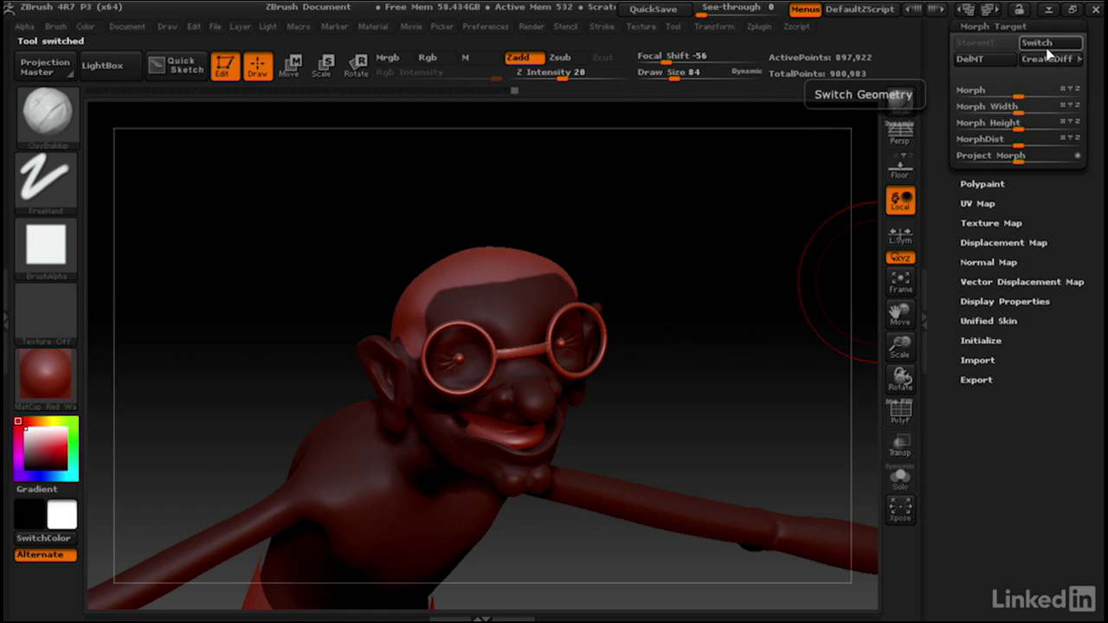
Clear the mask on the character's body mesh.
scroll(974, 112, "up", 5)
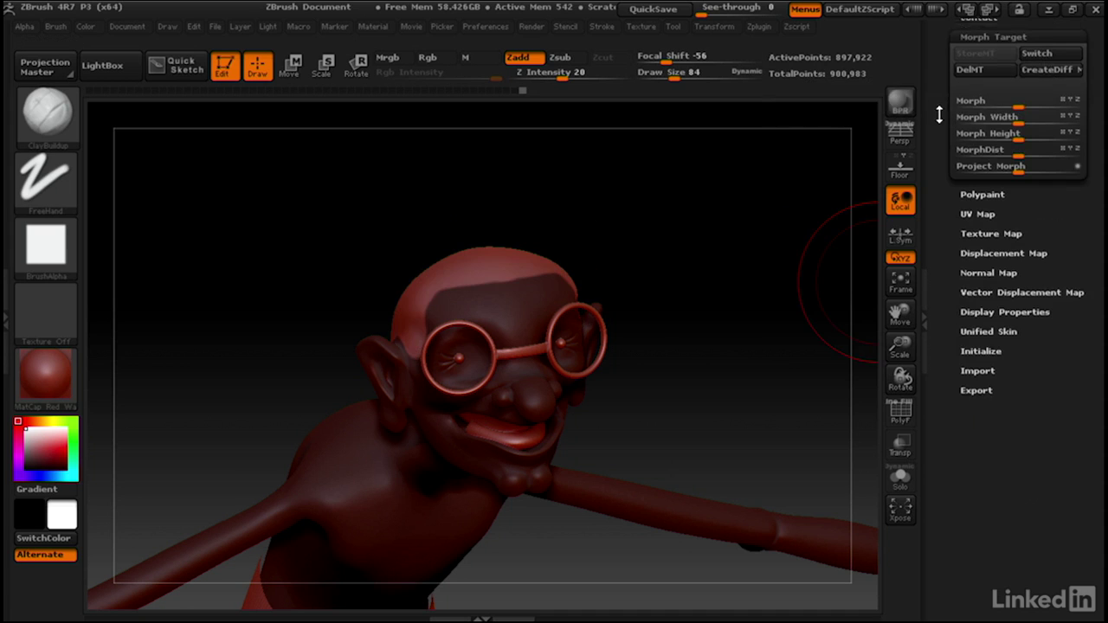
left_click(976, 83)
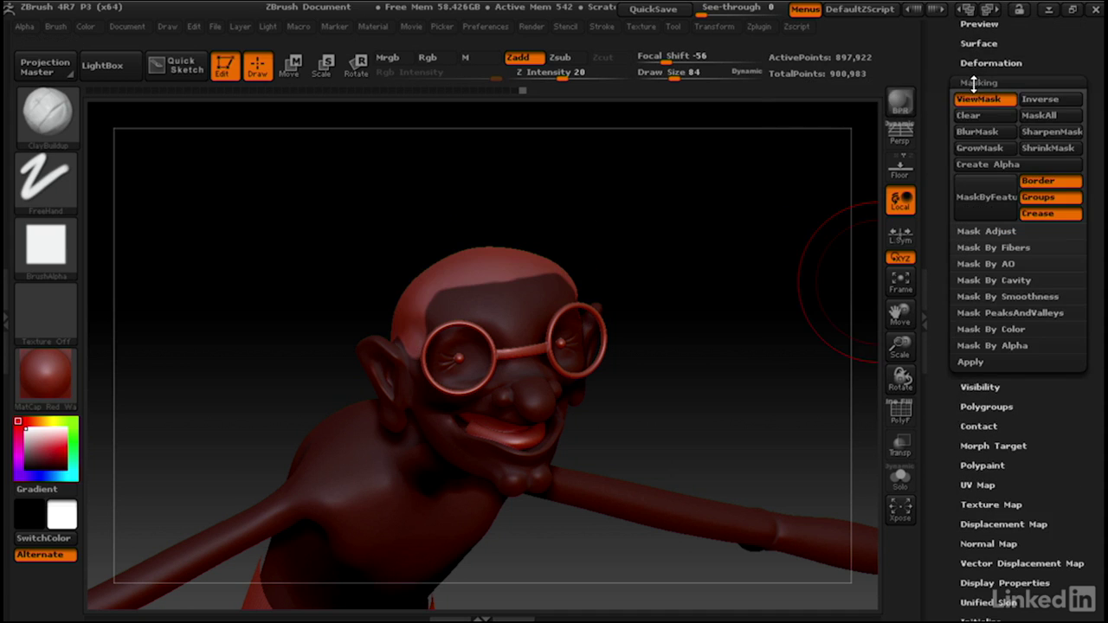
left_click(971, 115)
Paste the copied hair mesh into the character as a subtool and make it the active one.
left_click_drag(937, 74, 943, 190)
left_click(980, 162)
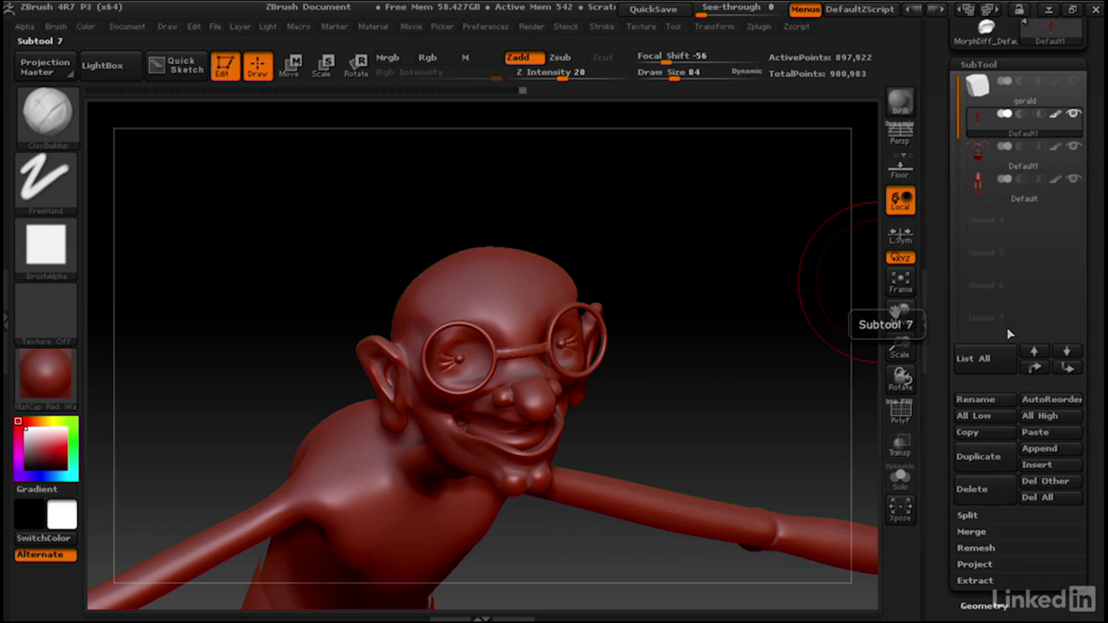
left_click(1042, 434)
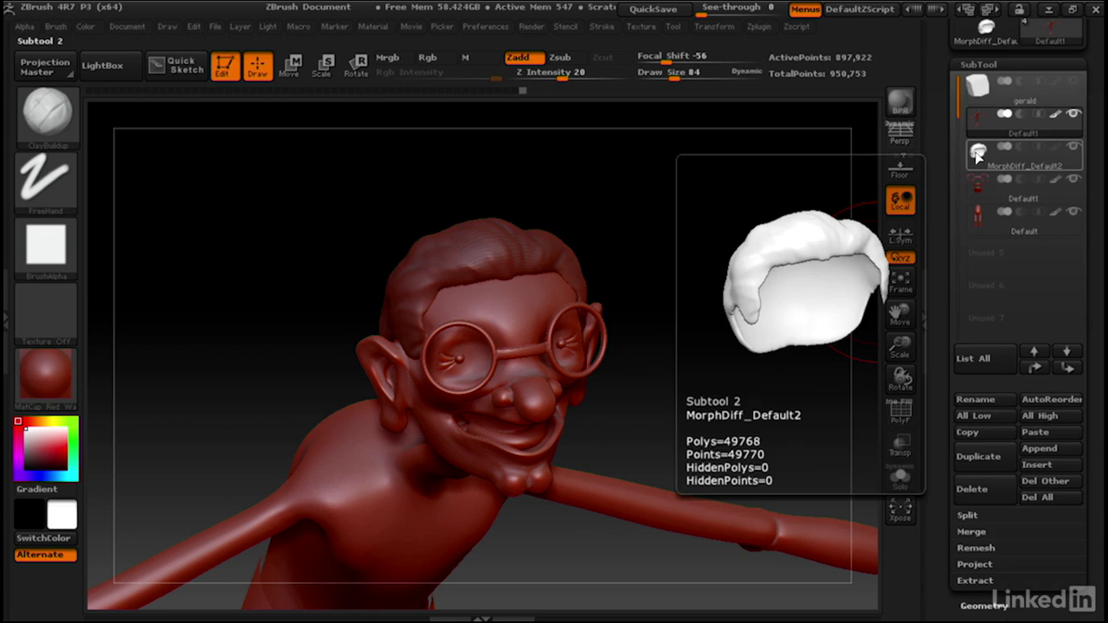
left_click(977, 154)
left_click_drag(713, 232, 739, 198)
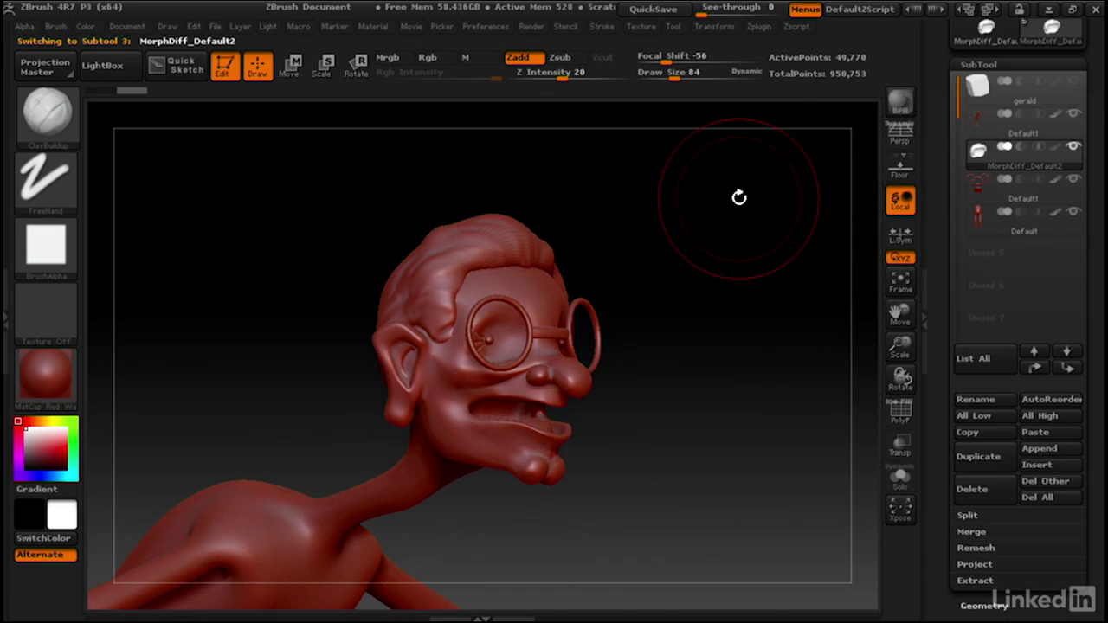